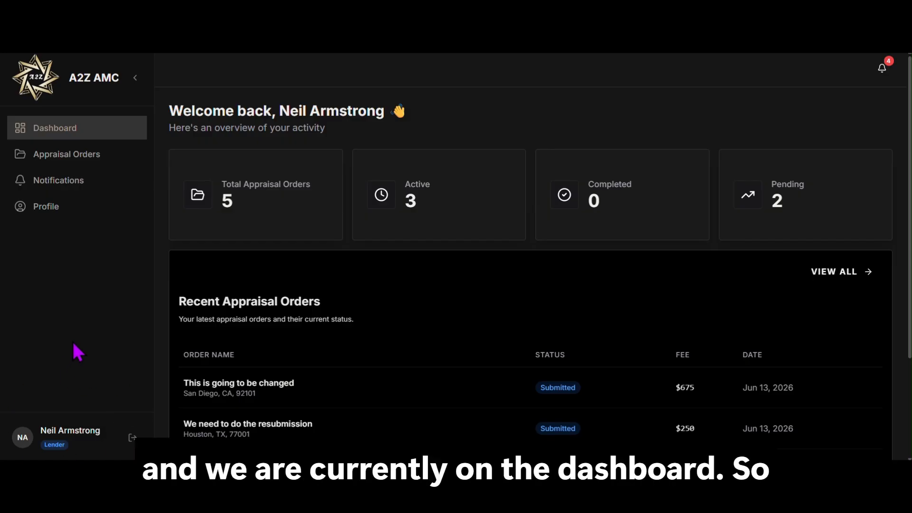
Open the "We will change the File Name" appraisal order and review its overview and status history.
click(98, 155)
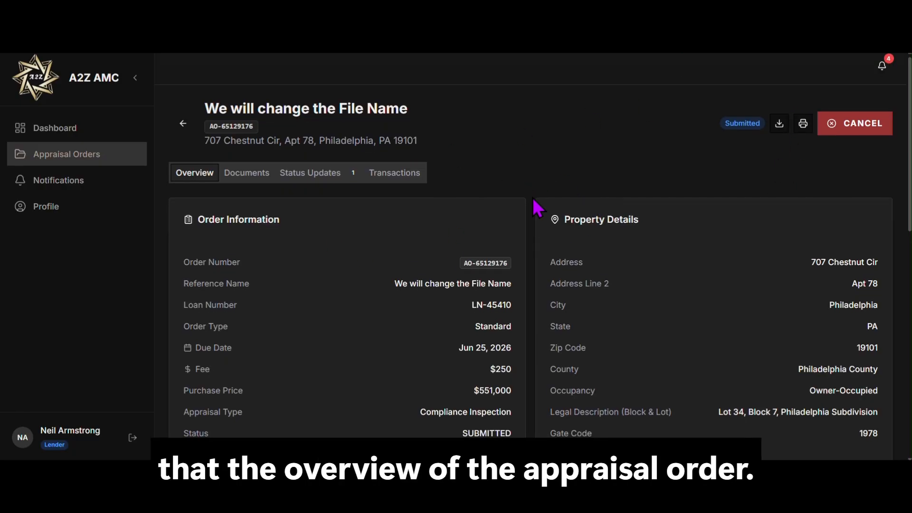
scroll(538, 205, down, 2)
scroll(538, 207, down, 8)
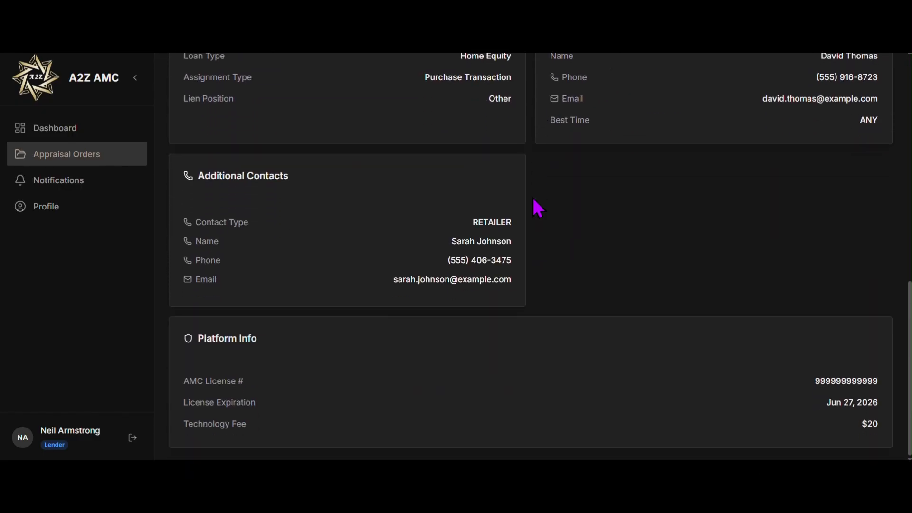
scroll(538, 205, up, 10)
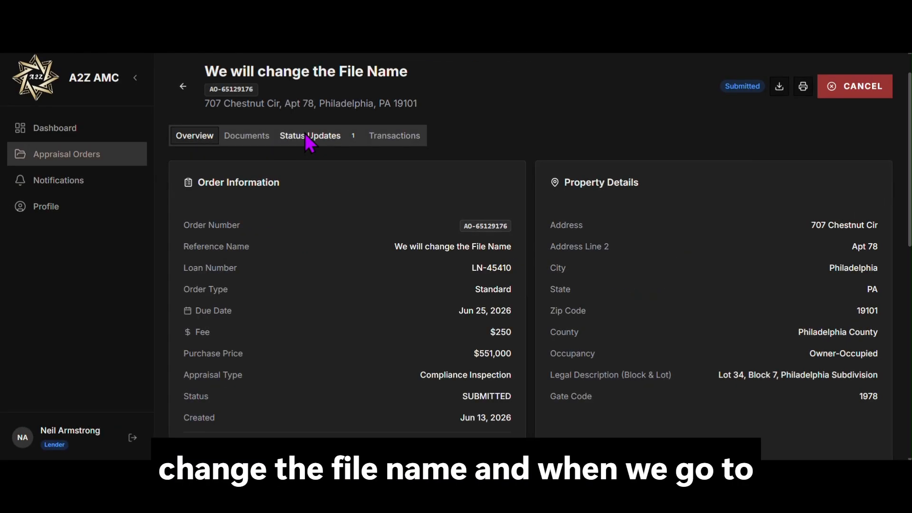
click(310, 138)
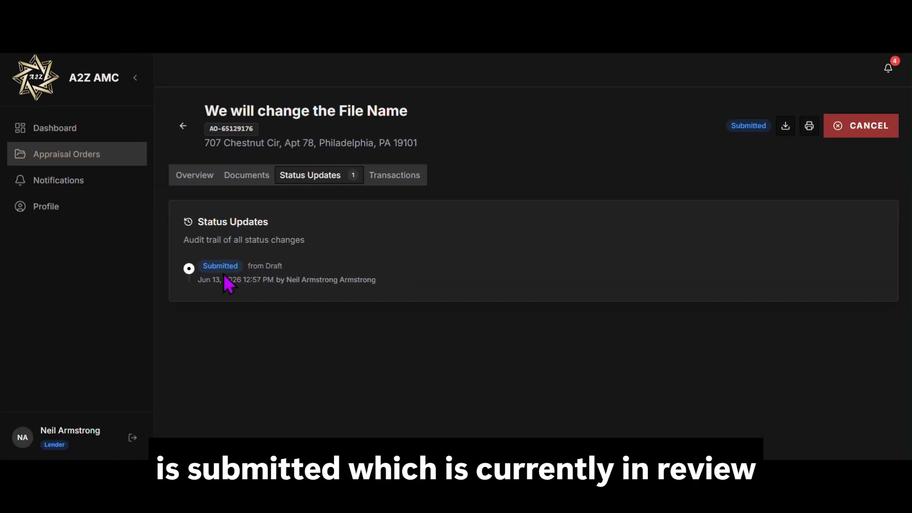
click(188, 179)
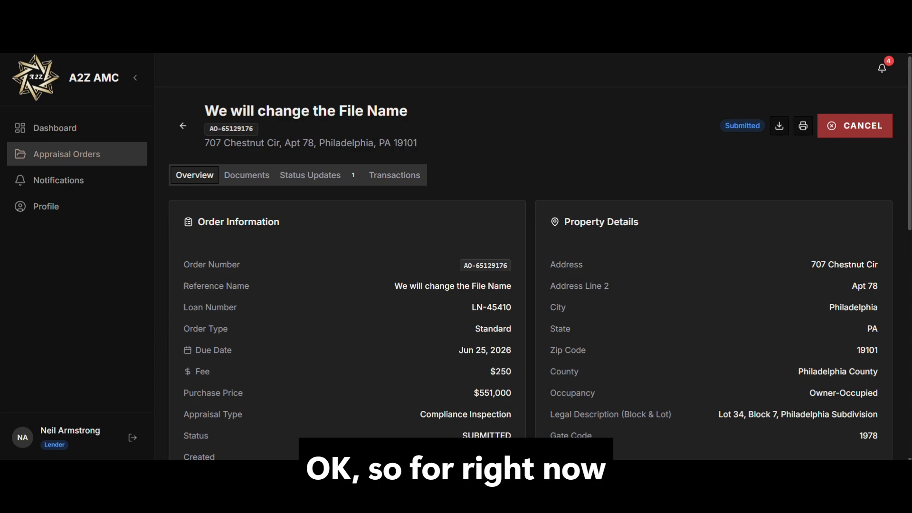
Check the dashboard's recent appraisal orders and the notifications for change requests.
click(40, 138)
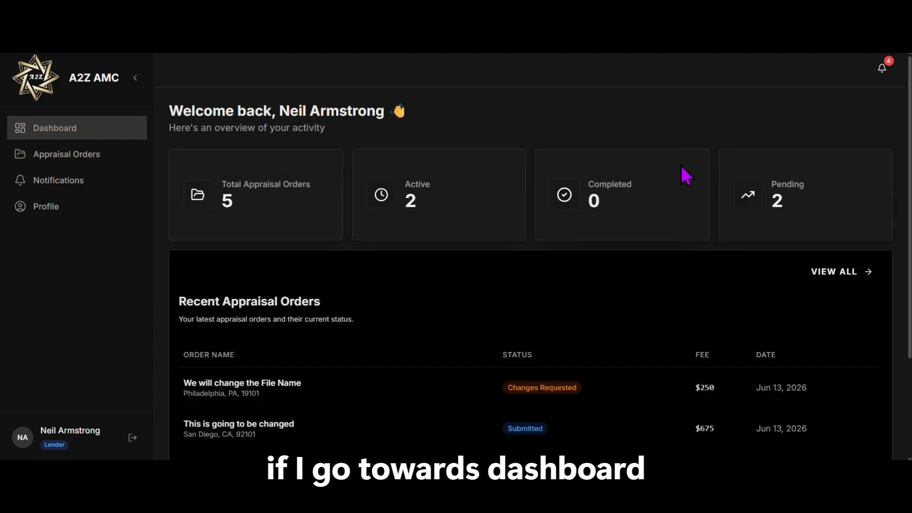
scroll(686, 175, down, 2)
scroll(686, 176, up, 2)
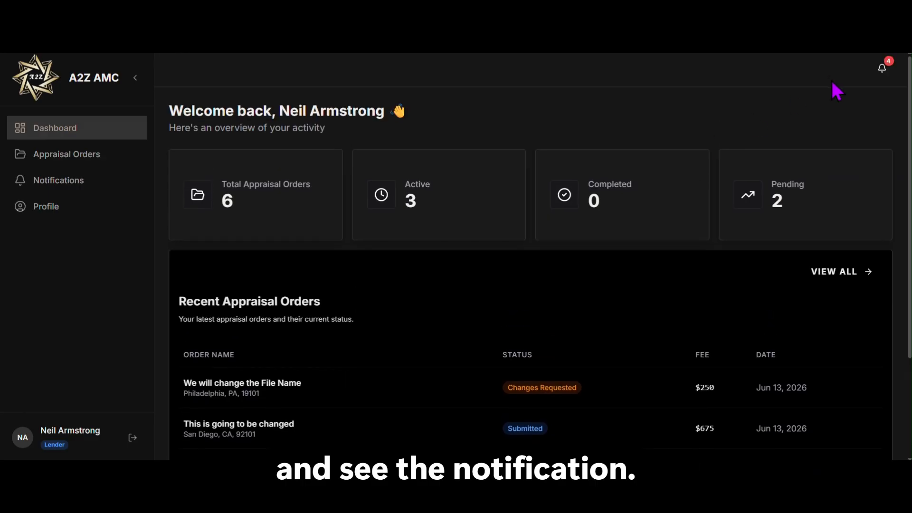
click(879, 72)
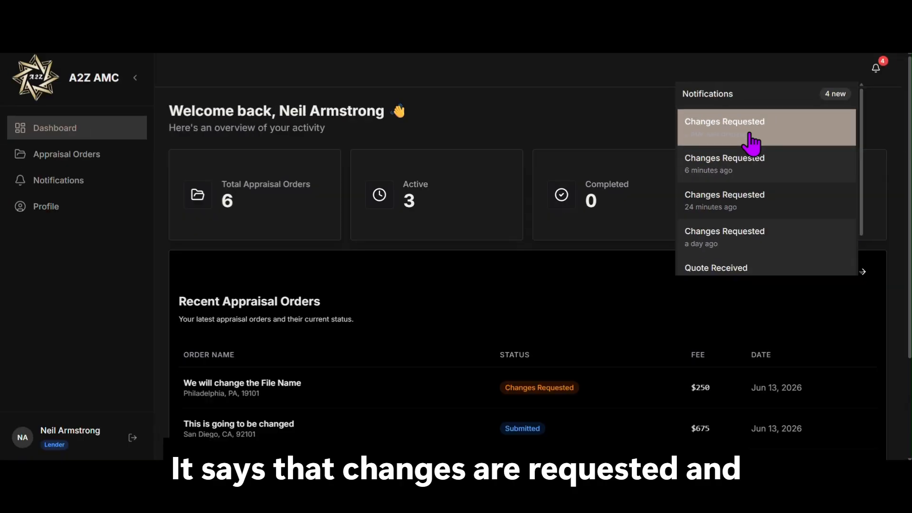
click(69, 185)
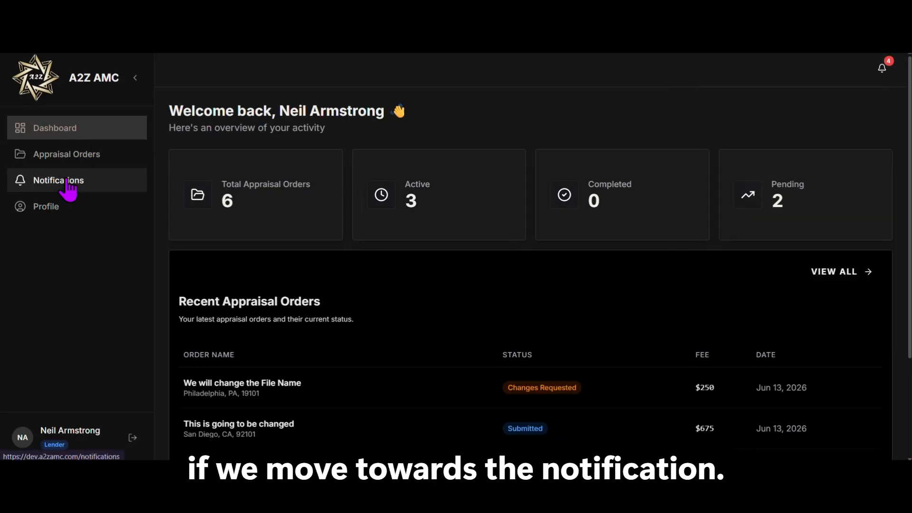
click(67, 182)
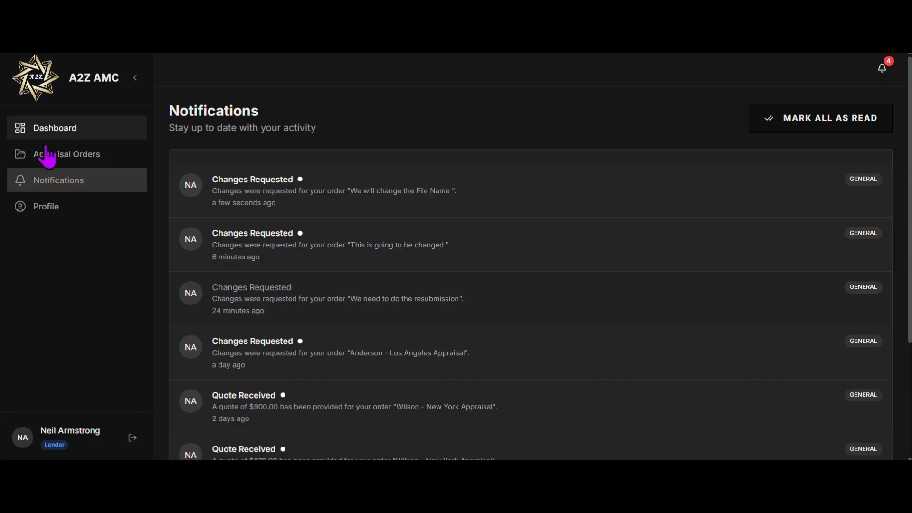
Open the "We will change the File Name" order from the appraisal orders list.
click(52, 157)
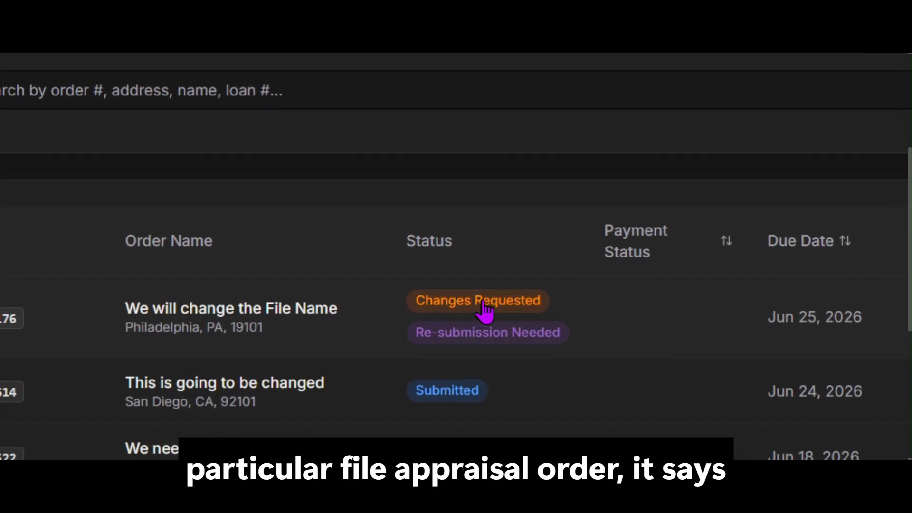
scroll(484, 311, up, 1)
scroll(485, 312, up, 1)
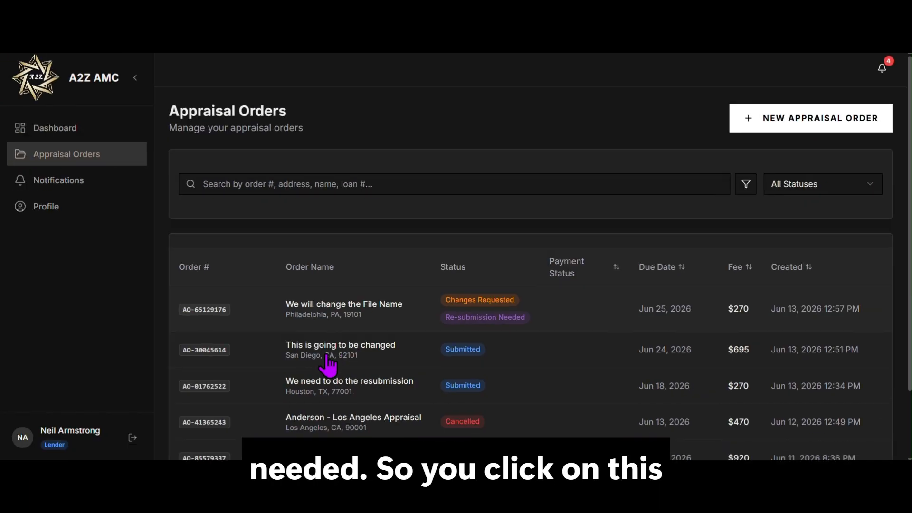
click(337, 324)
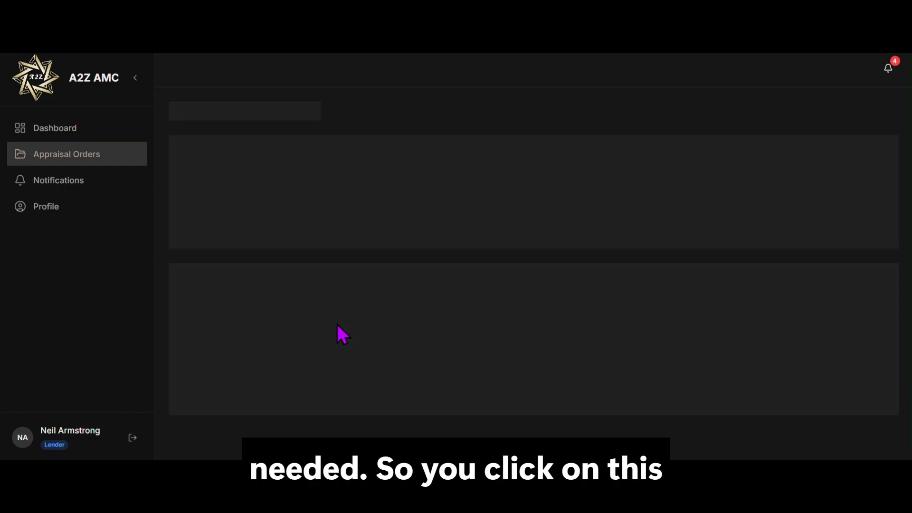
Review the order's overview details and read the requested change in its status updates.
scroll(338, 325, down, 1)
scroll(338, 328, down, 1)
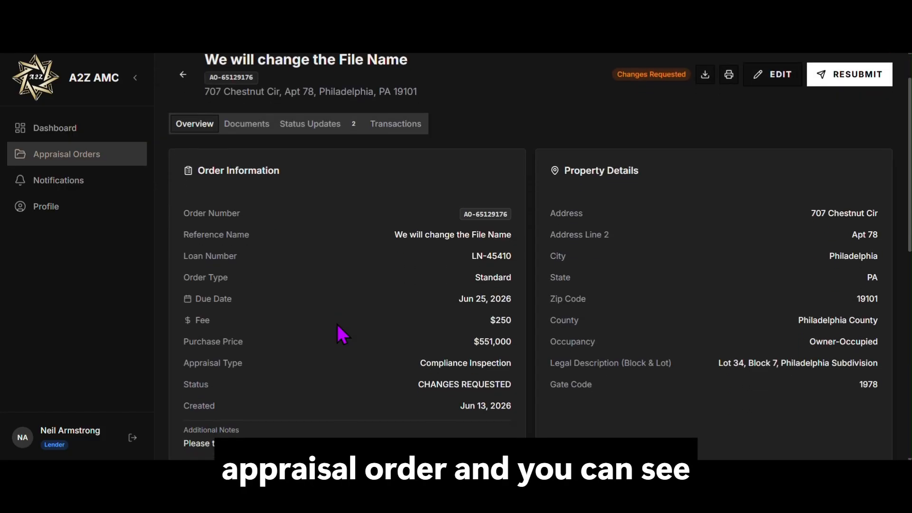
scroll(339, 328, down, 1)
scroll(338, 326, down, 9)
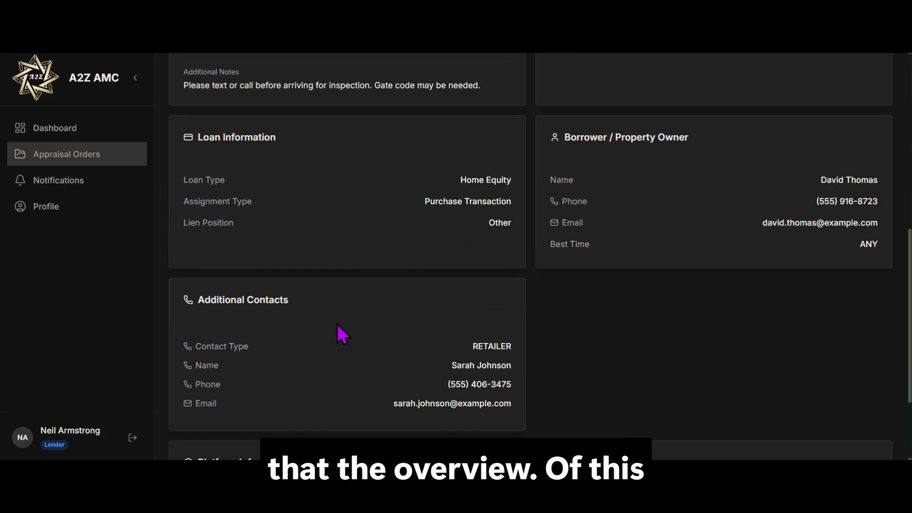
scroll(338, 327, up, 5)
scroll(337, 325, up, 4)
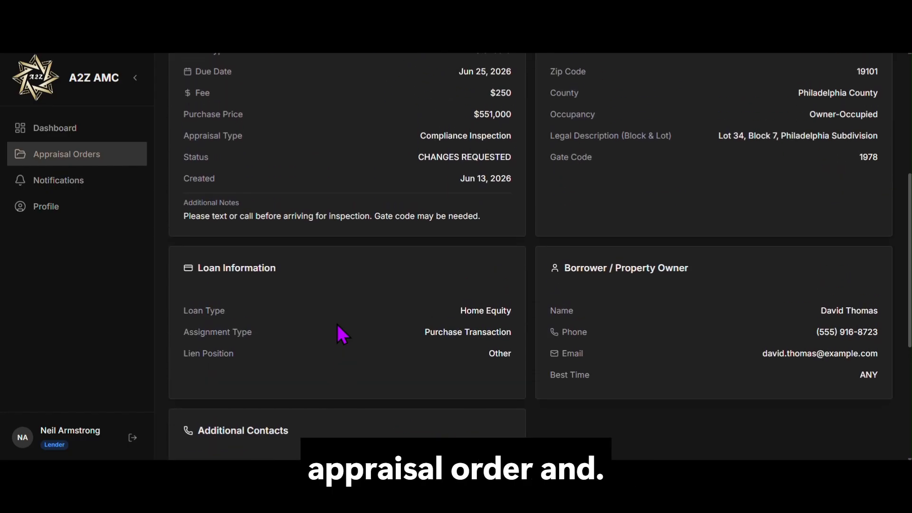
scroll(337, 324, up, 2)
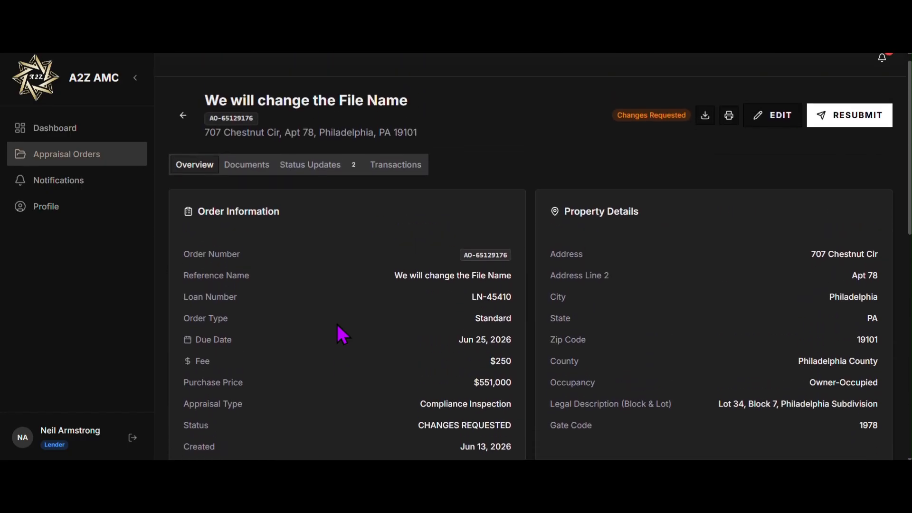
click(327, 186)
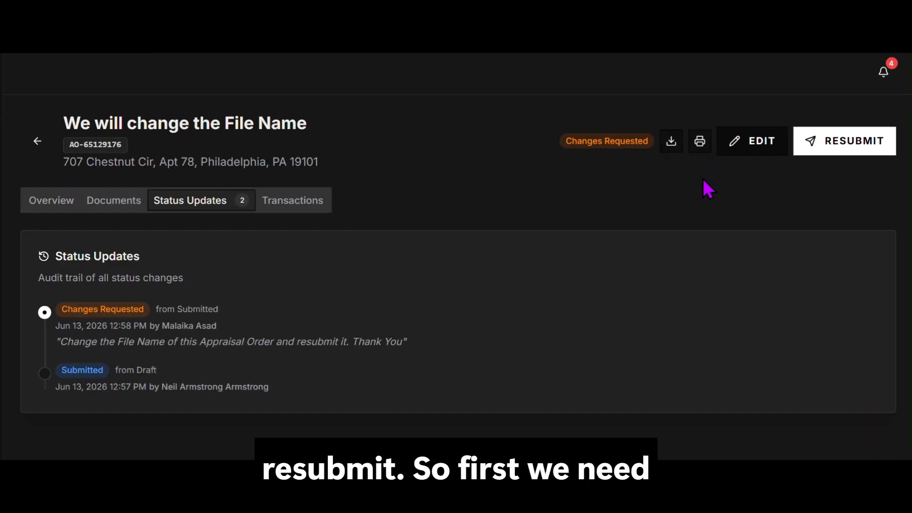
Open the order for editing and set its project reference name / file name to "Name changed".
click(752, 140)
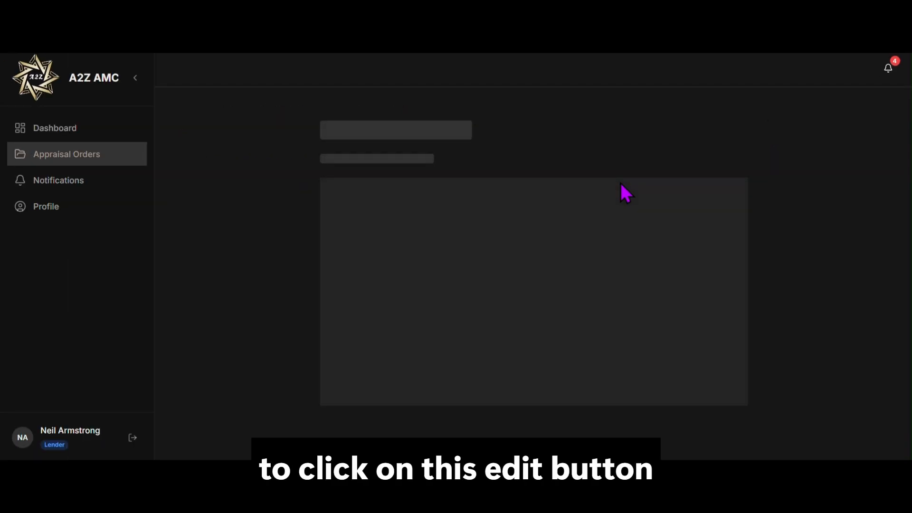
scroll(620, 183, down, 5)
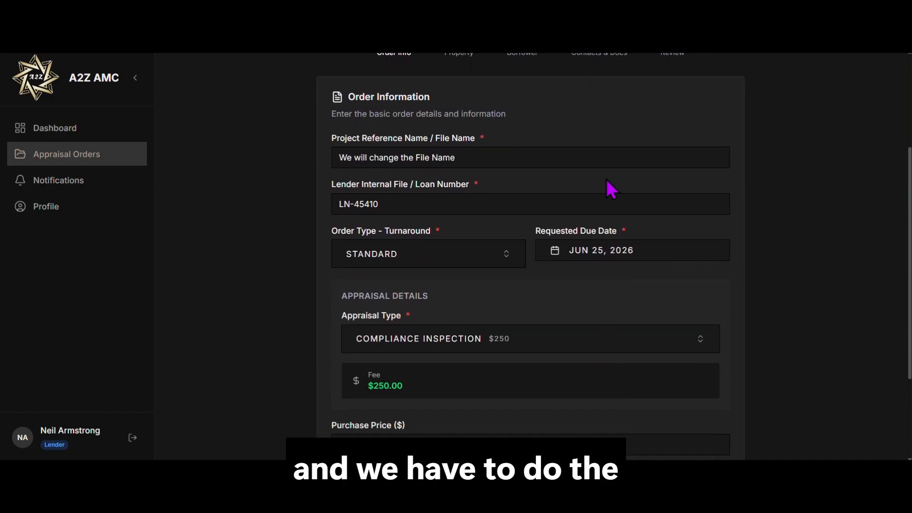
click(466, 155)
key(ctrl+a)
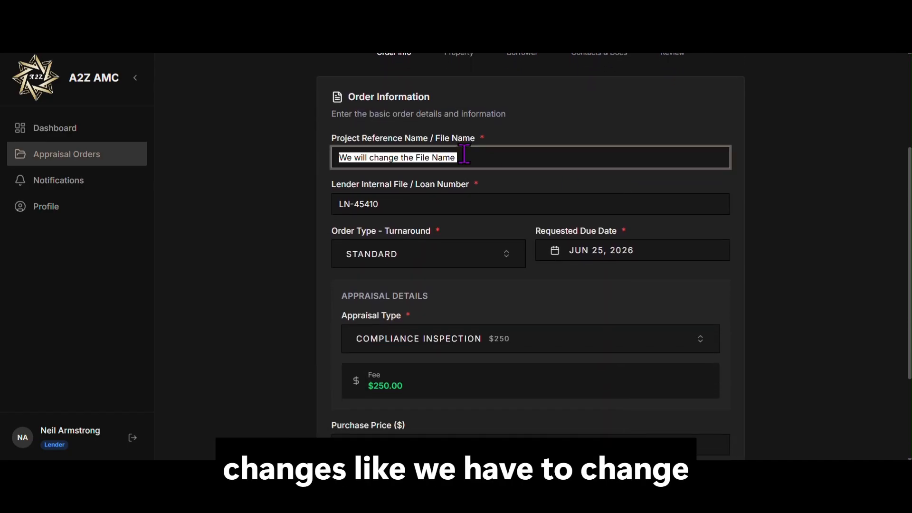
text(N)
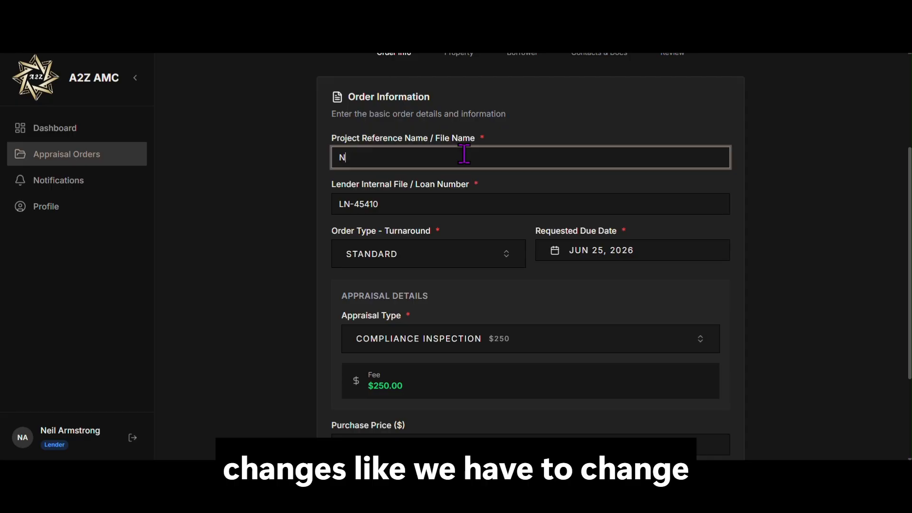
text(ame c)
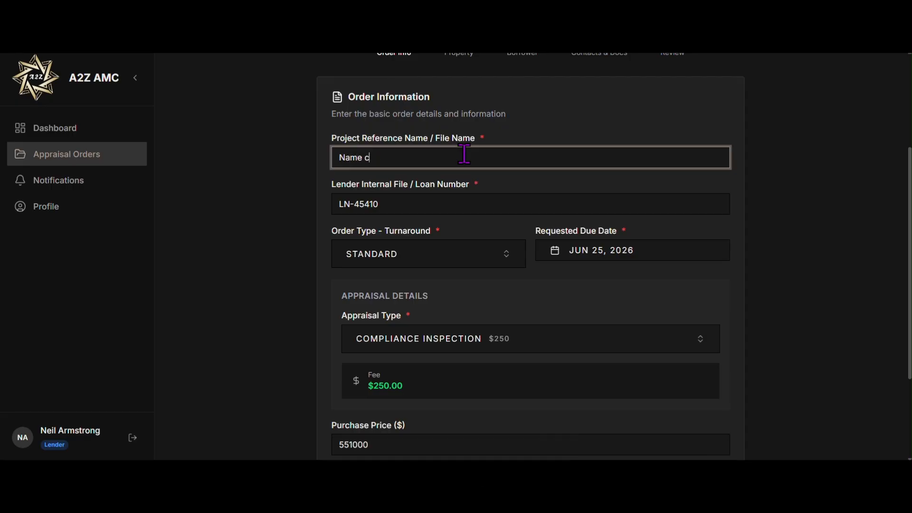
text(hanged)
Proceed to the order review, check all sections through the AI summary, and submit the edited order.
scroll(497, 155, down, 3)
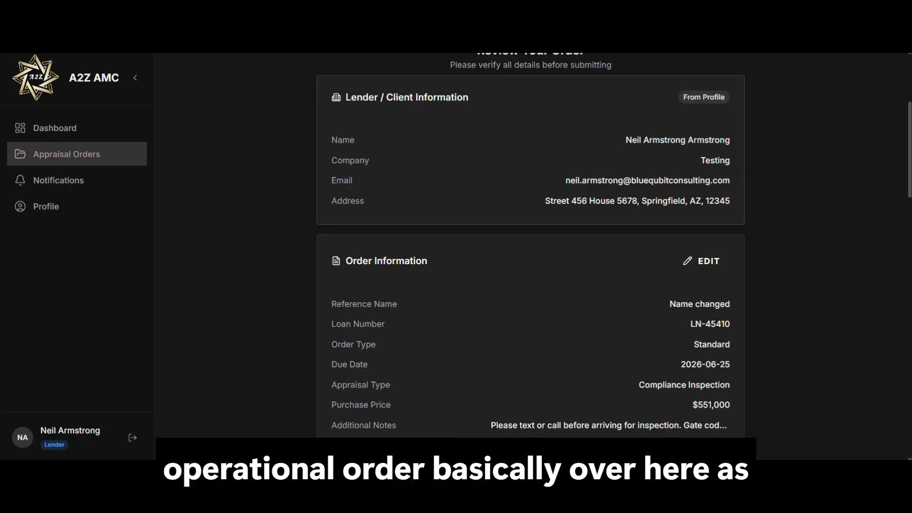
scroll(469, 116, down, 2)
scroll(471, 117, down, 4)
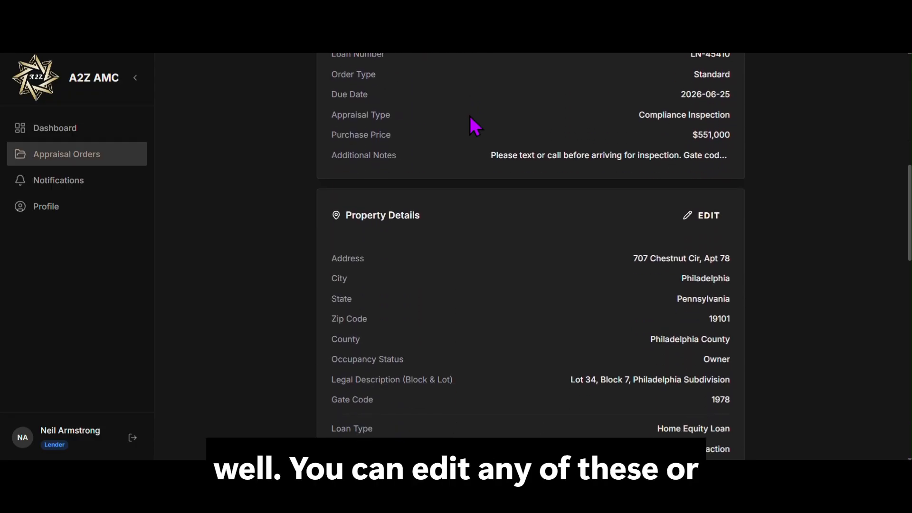
scroll(474, 126, down, 1)
scroll(470, 117, down, 2)
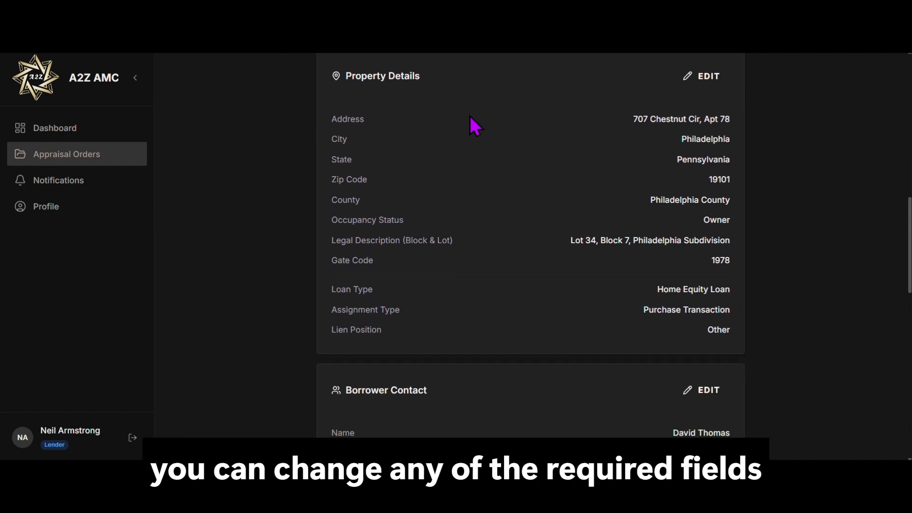
scroll(470, 117, down, 1)
scroll(470, 117, down, 7)
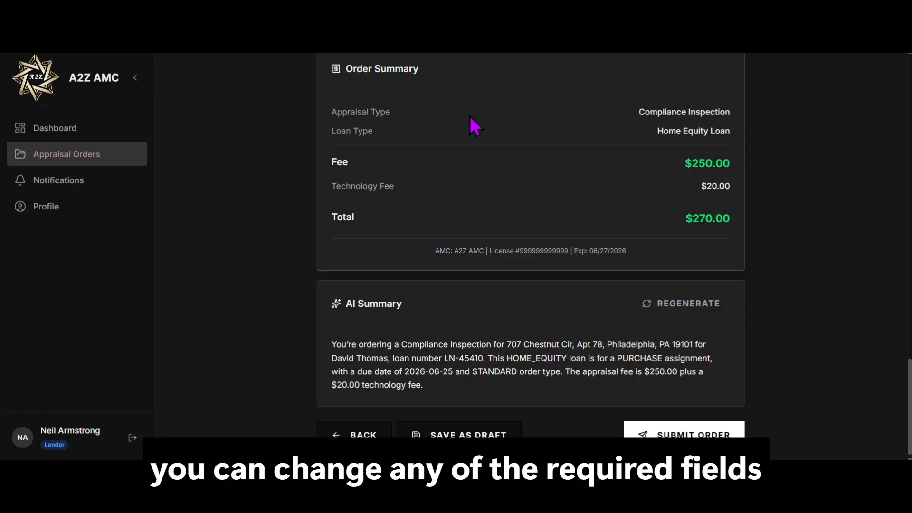
click(685, 431)
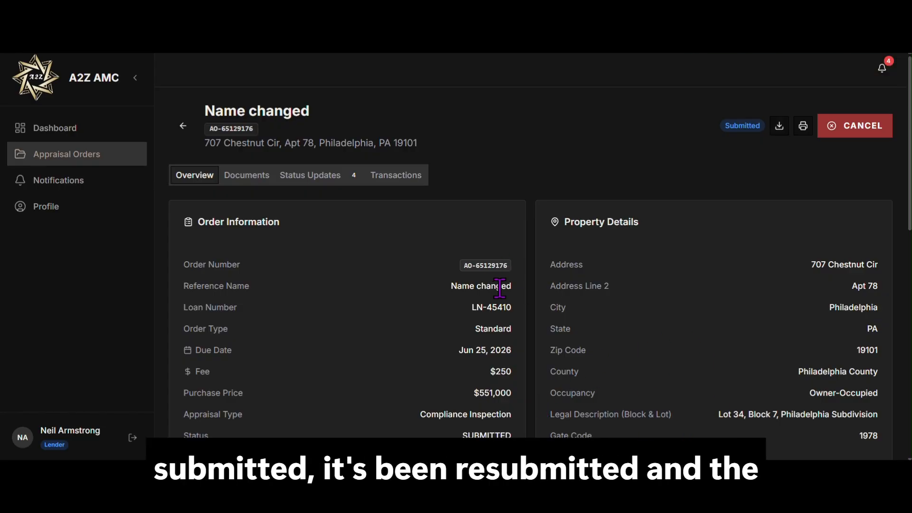
Review the resubmitted order's status audit trail and return to the appraisal orders list.
click(353, 181)
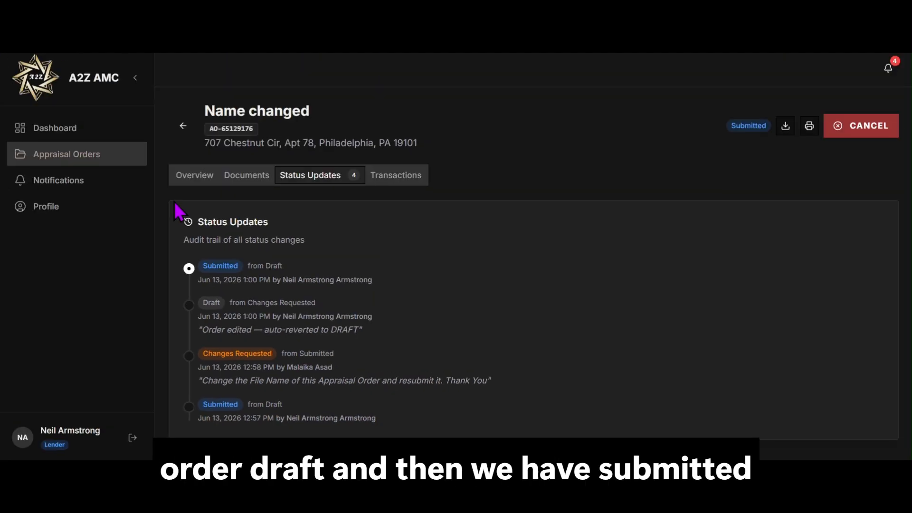
click(181, 126)
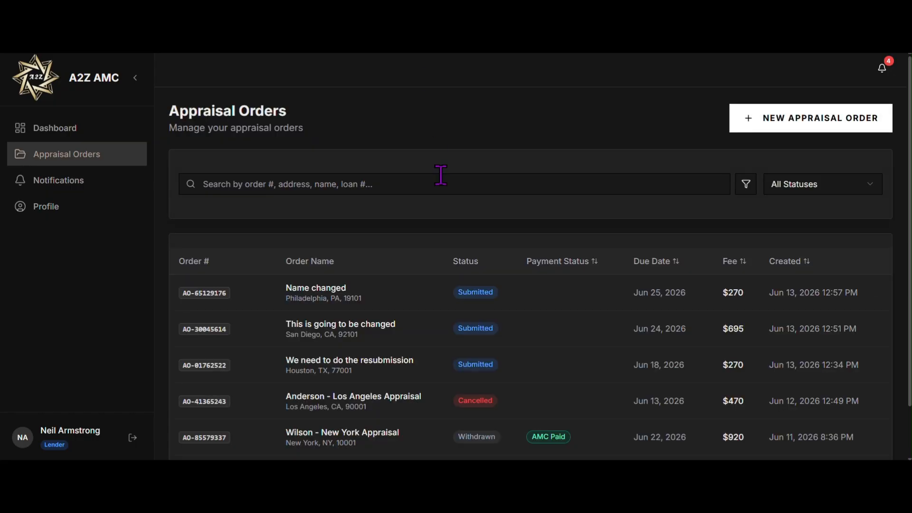